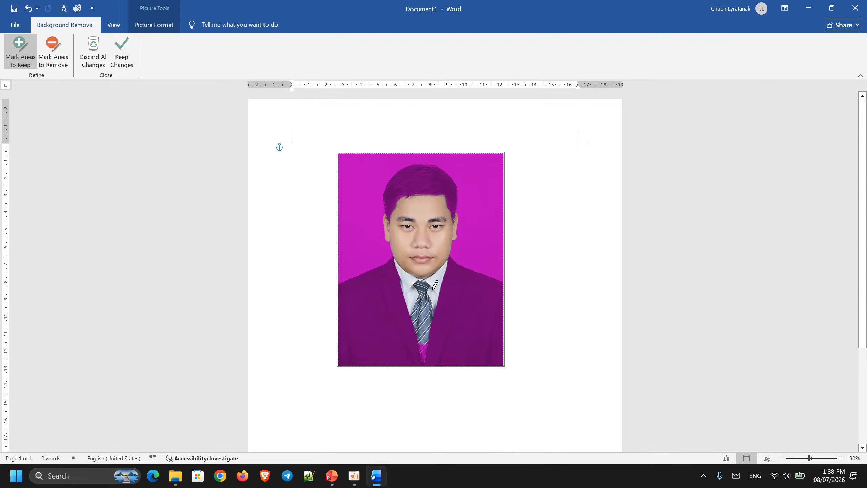
# - Mark the top of the hair as an area to keep in the photo's background removal
pyautogui.keyDown('ctrl'); pyautogui.scroll(8, 436, 284); pyautogui.keyUp('ctrl')
pyautogui.scroll(-6, 500, 274)
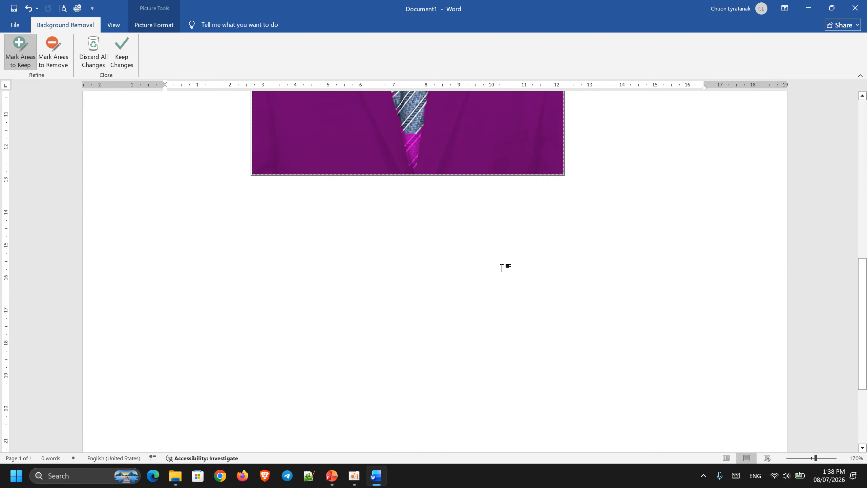
pyautogui.scroll(3, 502, 269)
pyautogui.keyDown('ctrl'); pyautogui.scroll(2, 438, 213); pyautogui.keyUp('ctrl')
pyautogui.scroll(4, 438, 212)
pyautogui.keyDown('ctrl'); pyautogui.scroll(-1, 444, 273); pyautogui.keyUp('ctrl')
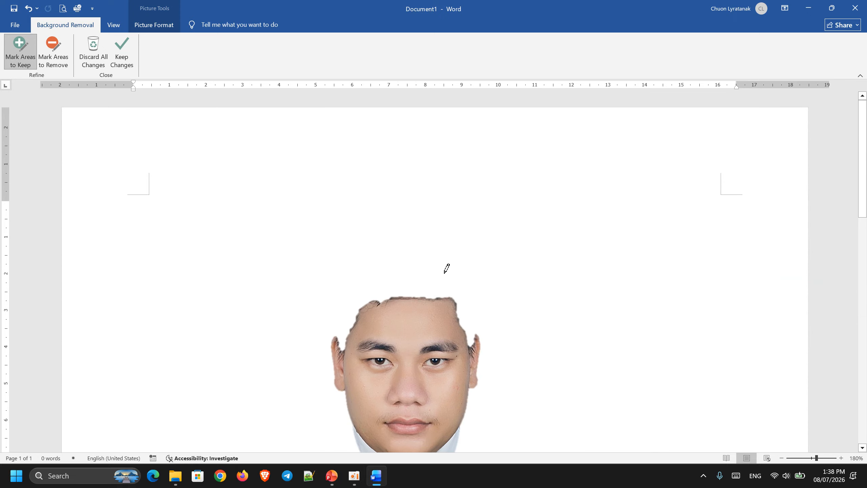
pyautogui.scroll(-5, 447, 269)
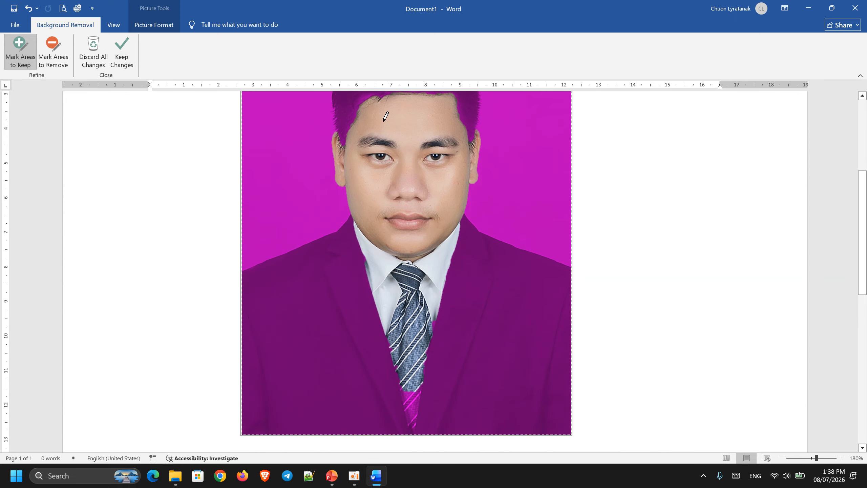
pyautogui.scroll(3, 400, 162)
pyautogui.scroll(-3, 398, 236)
pyautogui.scroll(3, 536, 258)
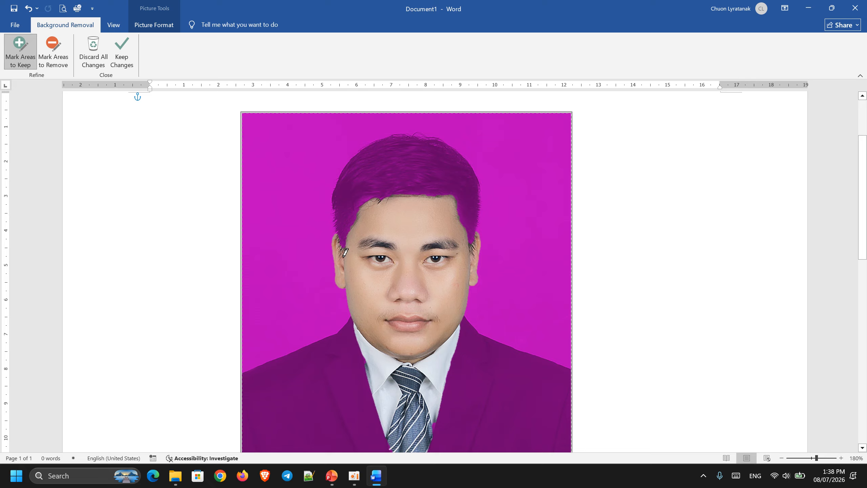
pyautogui.moveTo(346, 251)
pyautogui.mouseDown()
pyautogui.moveTo(331, 222)
pyautogui.moveTo(337, 187)
pyautogui.moveTo(365, 147)
pyautogui.moveTo(438, 129)
pyautogui.moveTo(478, 169)
pyautogui.moveTo(488, 211)
pyautogui.moveTo(479, 239)
pyautogui.moveTo(406, 255)
pyautogui.moveTo(341, 253)
pyautogui.mouseUp()
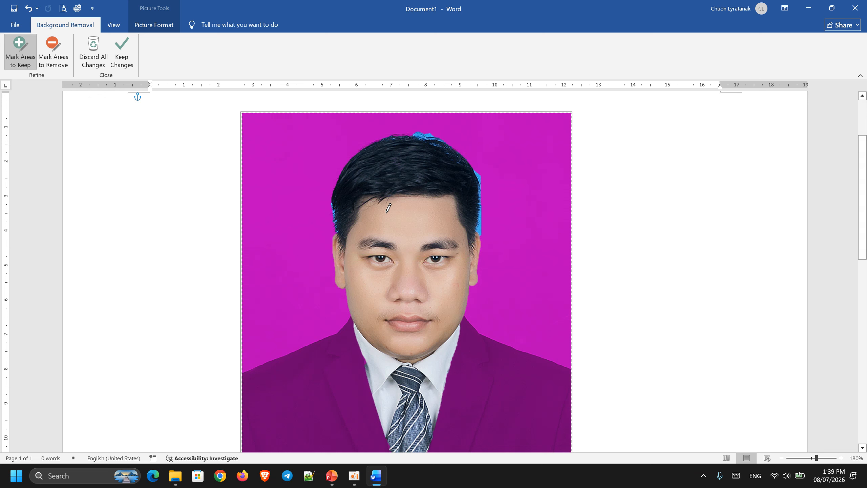
# - Mark the suit's shoulders and body on both sides as areas to keep
pyautogui.scroll(-3, 412, 227)
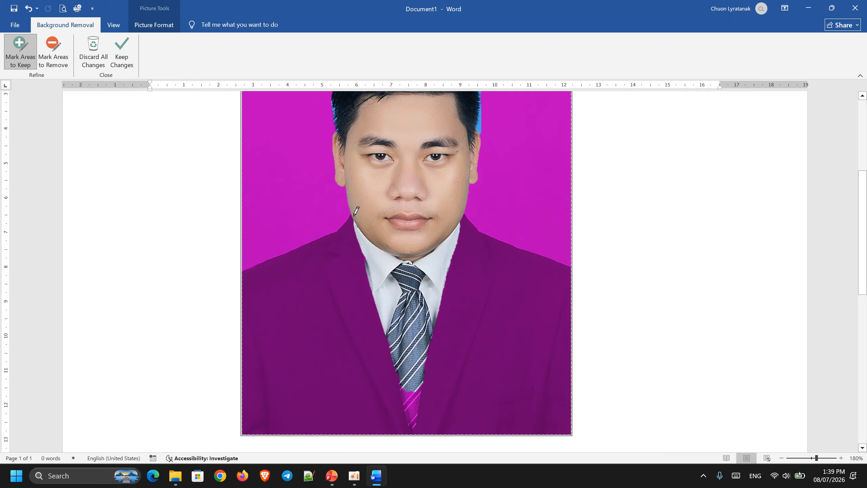
pyautogui.moveTo(354, 215)
pyautogui.mouseDown()
pyautogui.moveTo(300, 253)
pyautogui.moveTo(249, 271)
pyautogui.mouseUp()
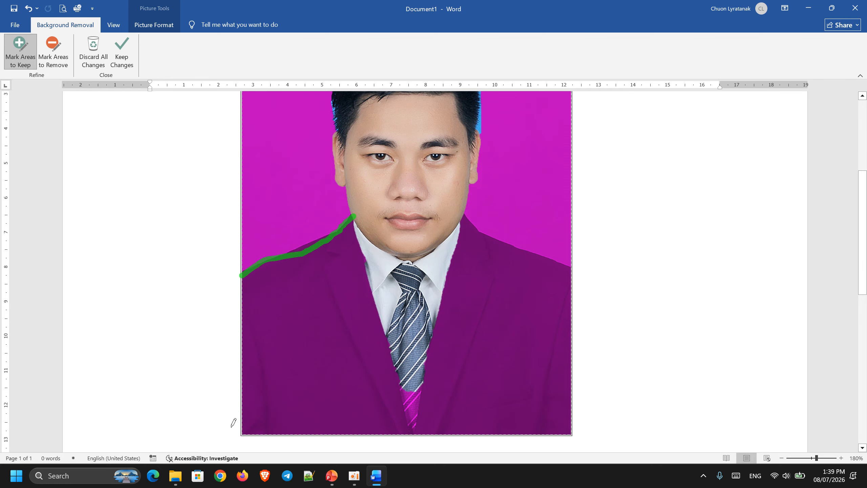
pyautogui.moveTo(233, 423)
pyautogui.mouseDown()
pyautogui.moveTo(278, 454)
pyautogui.moveTo(350, 431)
pyautogui.moveTo(353, 416)
pyautogui.mouseUp()
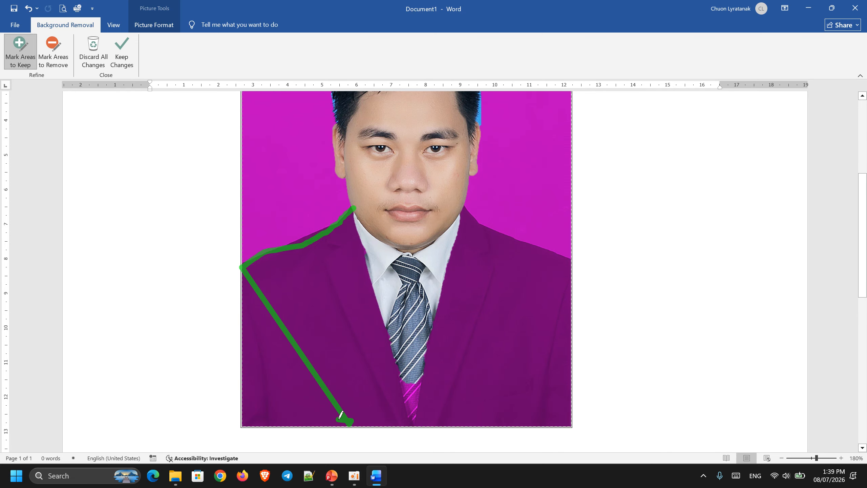
pyautogui.moveTo(564, 434)
pyautogui.mouseDown()
pyautogui.moveTo(562, 260)
pyautogui.moveTo(480, 218)
pyautogui.moveTo(465, 195)
pyautogui.mouseUp()
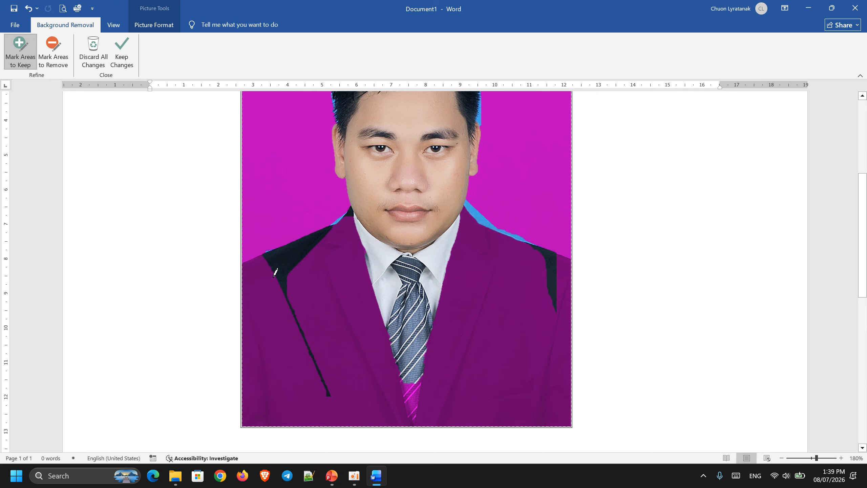
pyautogui.moveTo(261, 254)
pyautogui.mouseDown()
pyautogui.moveTo(250, 267)
pyautogui.moveTo(243, 318)
pyautogui.moveTo(251, 417)
pyautogui.mouseUp()
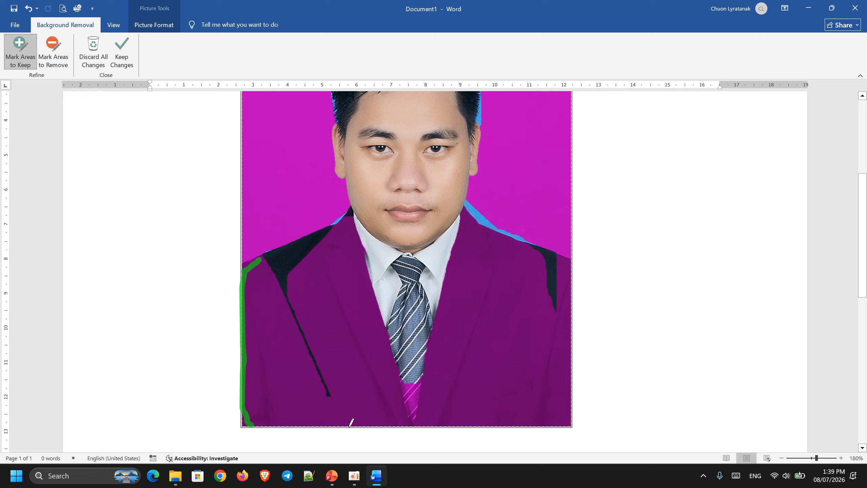
pyautogui.moveTo(350, 424)
pyautogui.mouseDown()
pyautogui.moveTo(571, 420)
pyautogui.moveTo(572, 270)
pyautogui.moveTo(546, 242)
pyautogui.moveTo(486, 228)
pyautogui.moveTo(456, 197)
pyautogui.moveTo(378, 204)
pyautogui.moveTo(263, 255)
pyautogui.mouseUp()
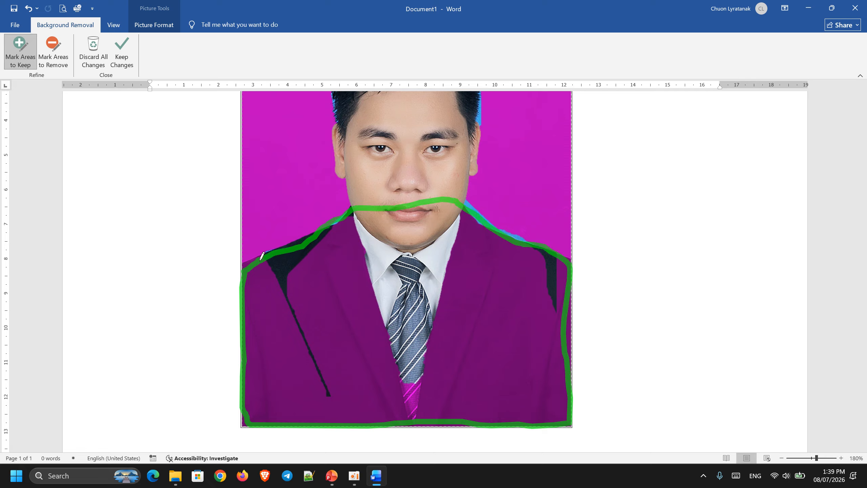
pyautogui.moveTo(350, 424); pyautogui.dragTo(350, 424)
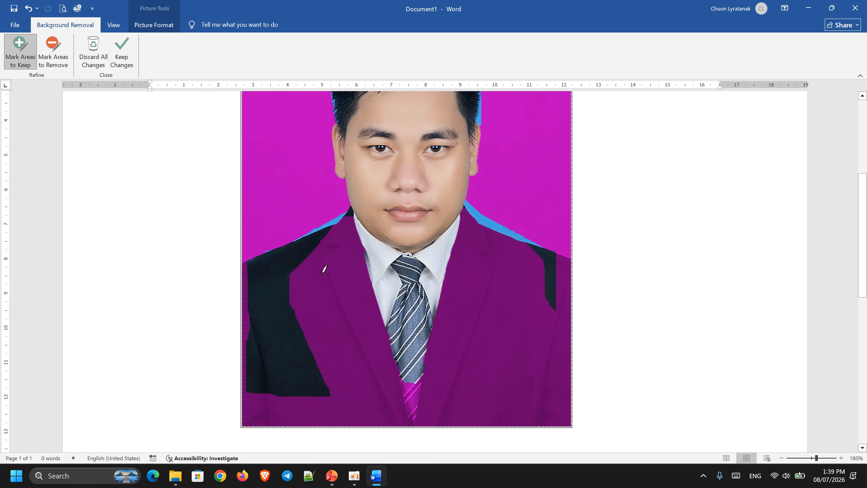
pyautogui.moveTo(286, 309)
pyautogui.mouseDown()
pyautogui.moveTo(330, 228)
pyautogui.moveTo(394, 308)
pyautogui.moveTo(305, 362)
pyautogui.moveTo(278, 312)
pyautogui.mouseUp()
pyautogui.moveTo(369, 349)
pyautogui.mouseDown()
pyautogui.moveTo(360, 423)
pyautogui.moveTo(326, 357)
pyautogui.mouseUp()
pyautogui.moveTo(518, 416)
pyautogui.mouseDown()
pyautogui.moveTo(419, 325)
pyautogui.moveTo(527, 247)
pyautogui.moveTo(569, 393)
pyautogui.moveTo(515, 423)
pyautogui.moveTo(473, 420)
pyautogui.moveTo(518, 416)
pyautogui.mouseUp()
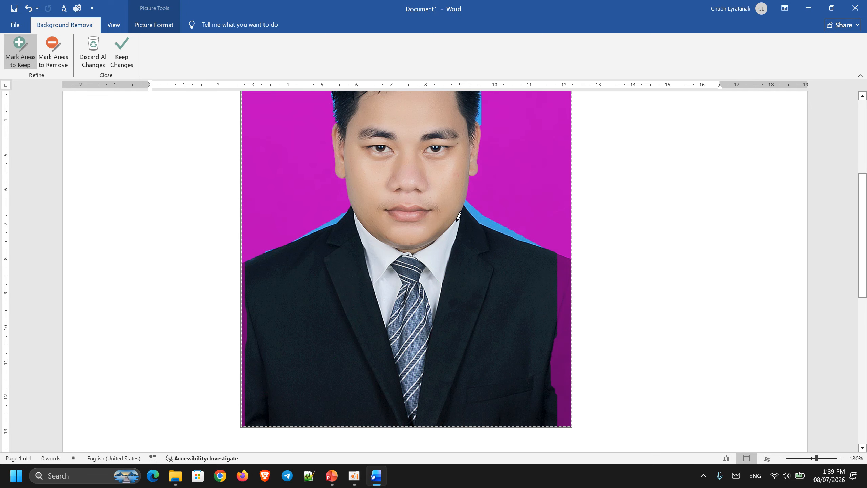
pyautogui.moveTo(553, 253)
pyautogui.mouseDown()
pyautogui.moveTo(584, 294)
pyautogui.moveTo(569, 416)
pyautogui.moveTo(539, 319)
pyautogui.moveTo(553, 257)
pyautogui.mouseUp()
# - Switch to marking areas to remove and mark the blue patch beside the right shoulder for removal
pyautogui.scroll(3, 495, 217)
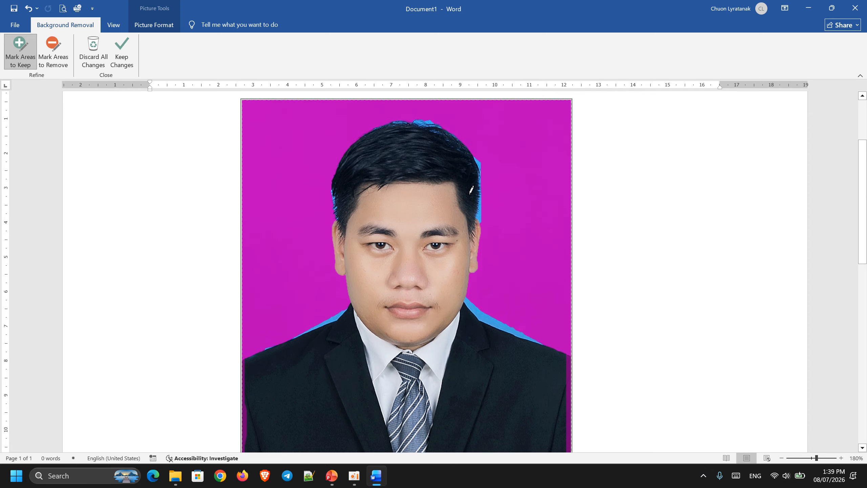
pyautogui.scroll(-4, 440, 192)
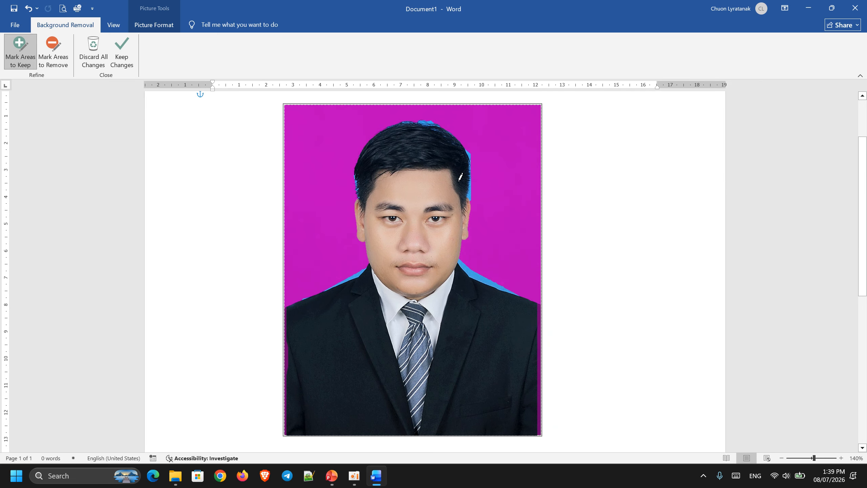
pyautogui.click(53, 57)
pyautogui.scroll(4, 506, 261)
pyautogui.scroll(4, 594, 364)
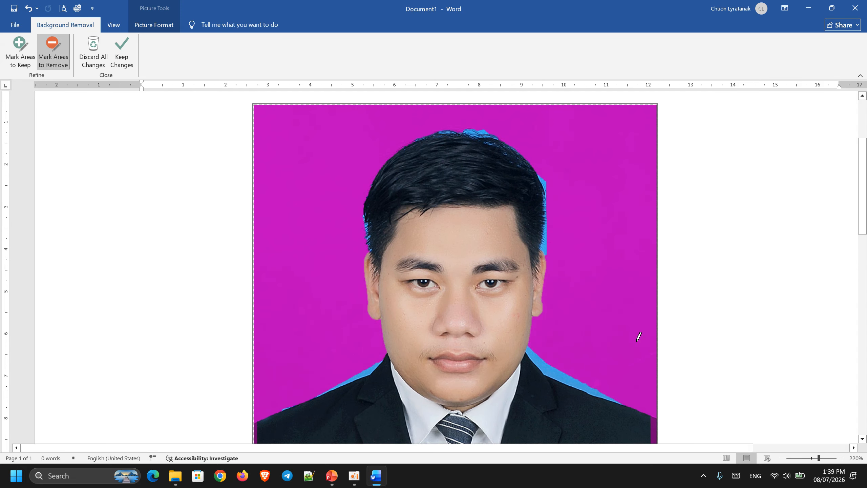
pyautogui.scroll(7, 614, 290)
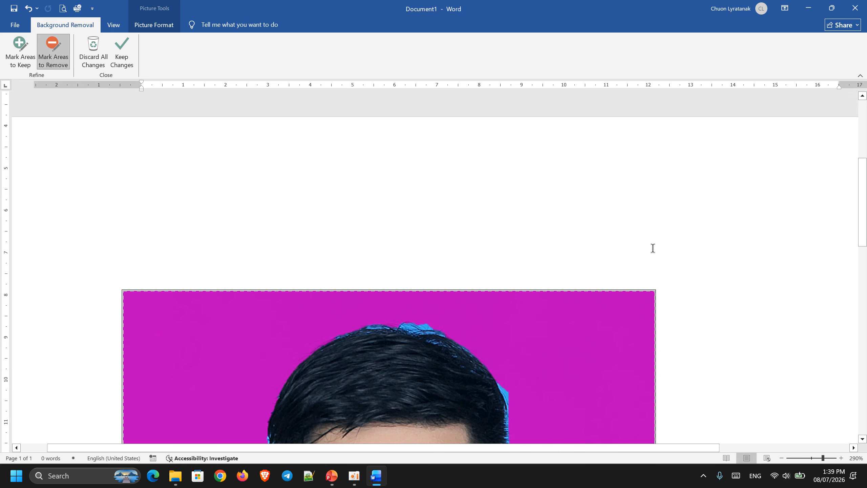
pyautogui.scroll(4, 529, 225)
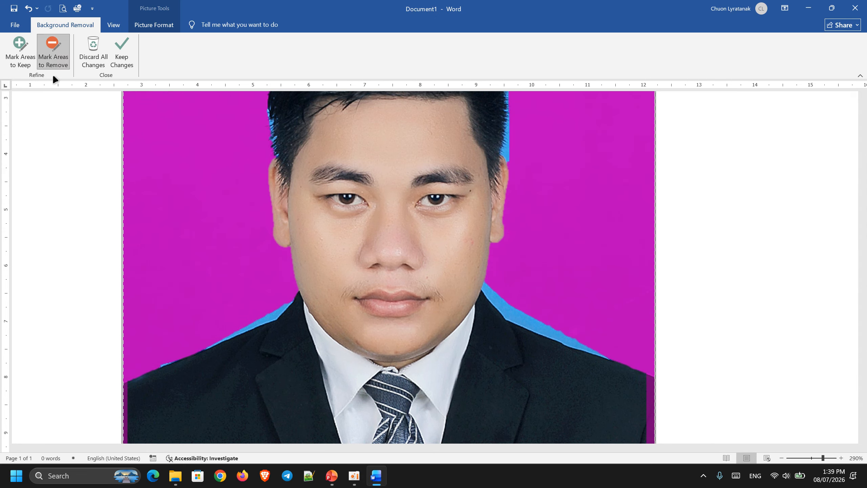
pyautogui.click(53, 51)
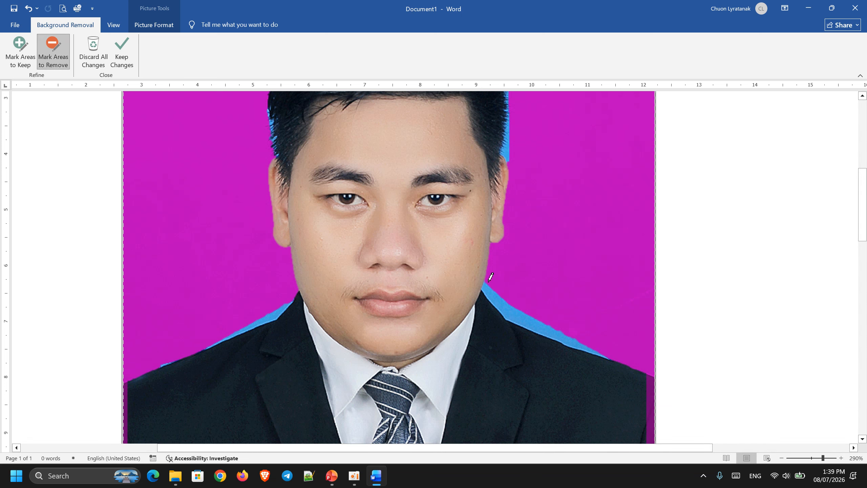
pyautogui.moveTo(485, 282)
pyautogui.mouseDown()
pyautogui.moveTo(499, 318)
pyautogui.moveTo(621, 355)
pyautogui.mouseUp()
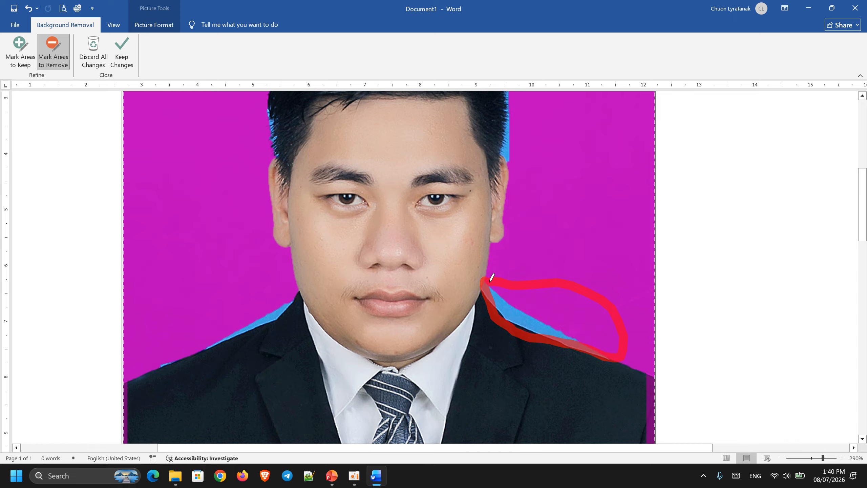
pyautogui.moveTo(492, 277); pyautogui.dragTo(493, 277)
# - Keep the background removal changes on the photo
pyautogui.keyDown('ctrl'); pyautogui.scroll(-15, 429, 197); pyautogui.keyUp('ctrl')
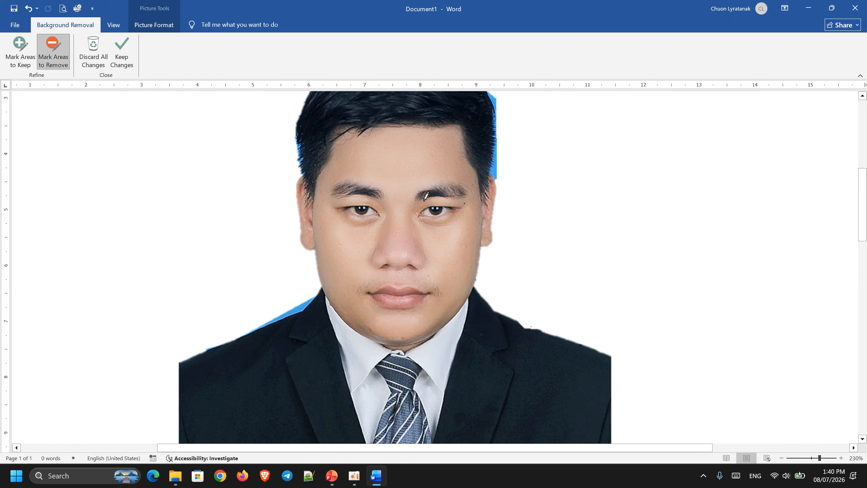
pyautogui.keyDown('ctrl'); pyautogui.scroll(-4, 425, 196); pyautogui.keyUp('ctrl')
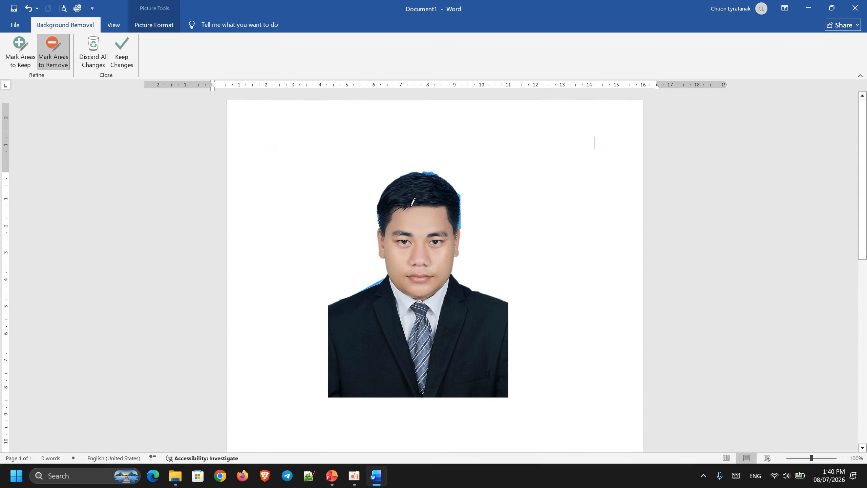
pyautogui.scroll(-3, 508, 294)
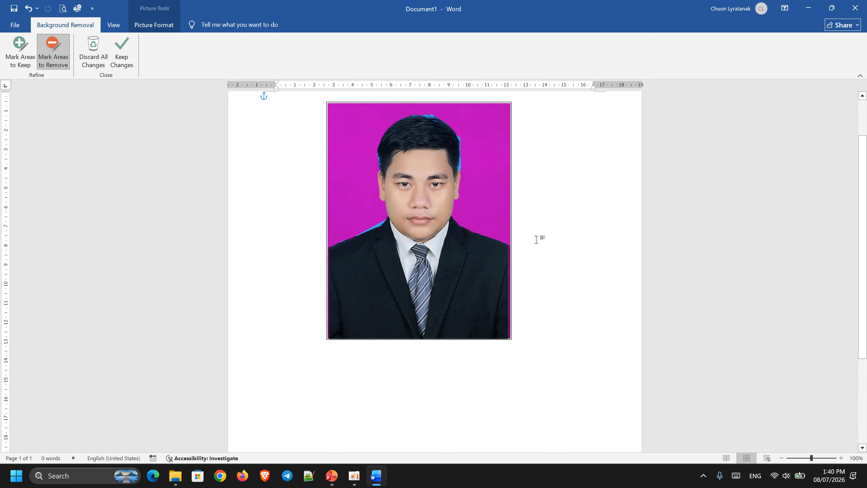
pyautogui.click(116, 50)
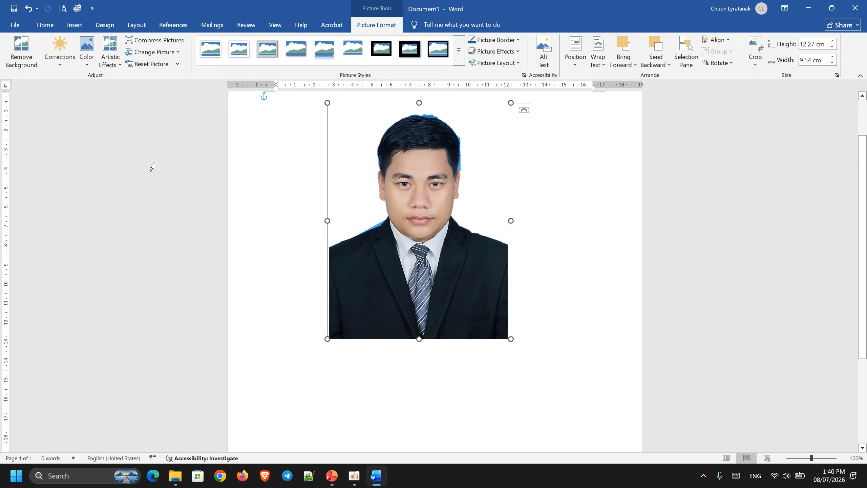
# - Reposition the background-free photo near the top centre of the page and deselect it
pyautogui.moveTo(425, 237)
pyautogui.mouseDown()
pyautogui.moveTo(418, 305)
pyautogui.moveTo(428, 254)
pyautogui.mouseUp()
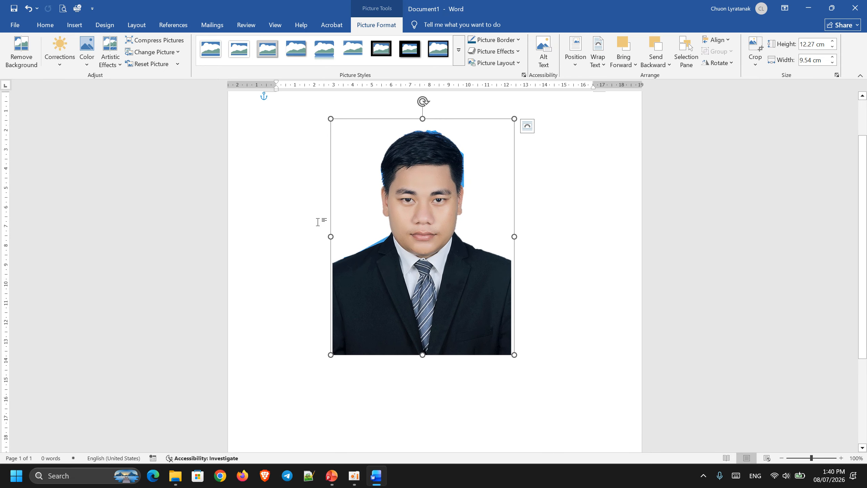
pyautogui.moveTo(438, 241); pyautogui.dragTo(414, 260)
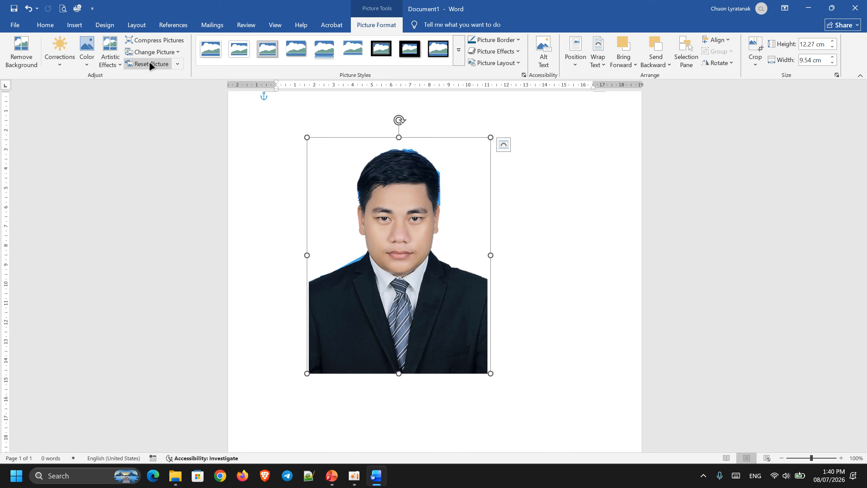
pyautogui.click(159, 64)
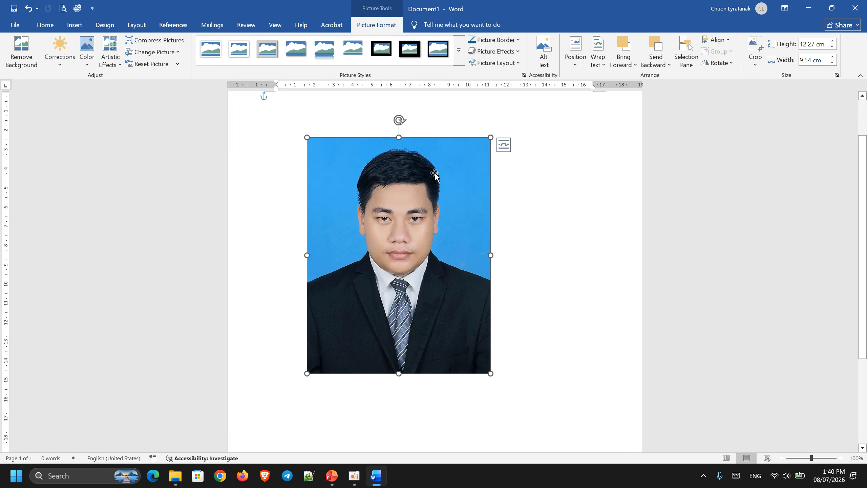
pyautogui.click(29, 10)
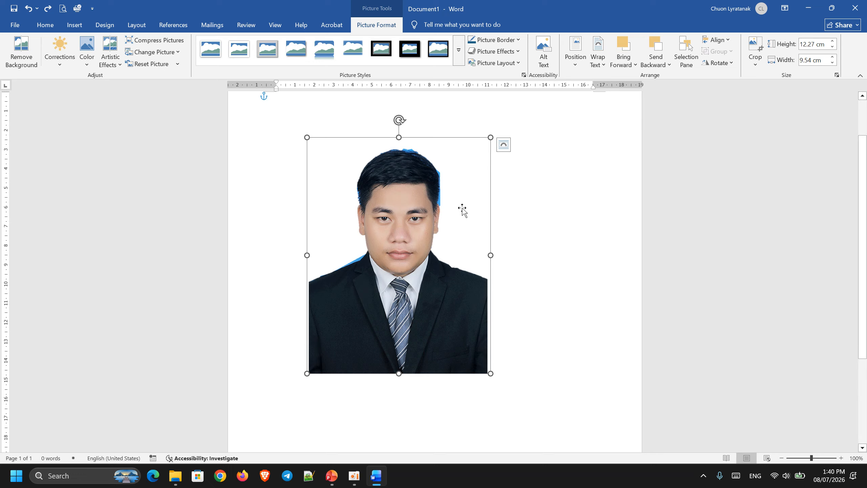
pyautogui.moveTo(394, 274); pyautogui.dragTo(419, 261)
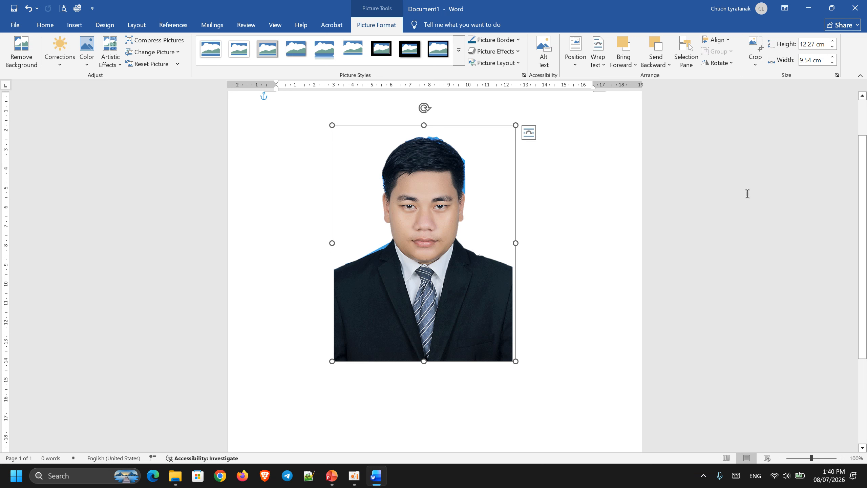
pyautogui.click(739, 178)
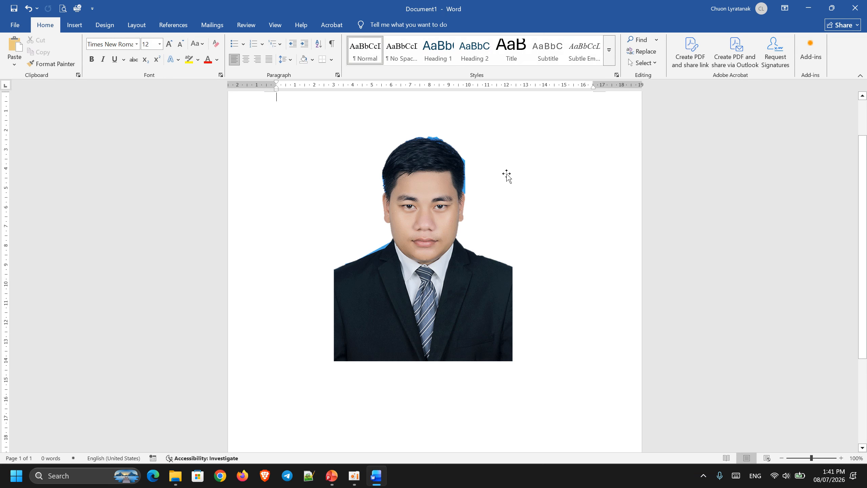
# - Draw a small oval shape over the photo's suit and undo it
pyautogui.scroll(2, 474, 261)
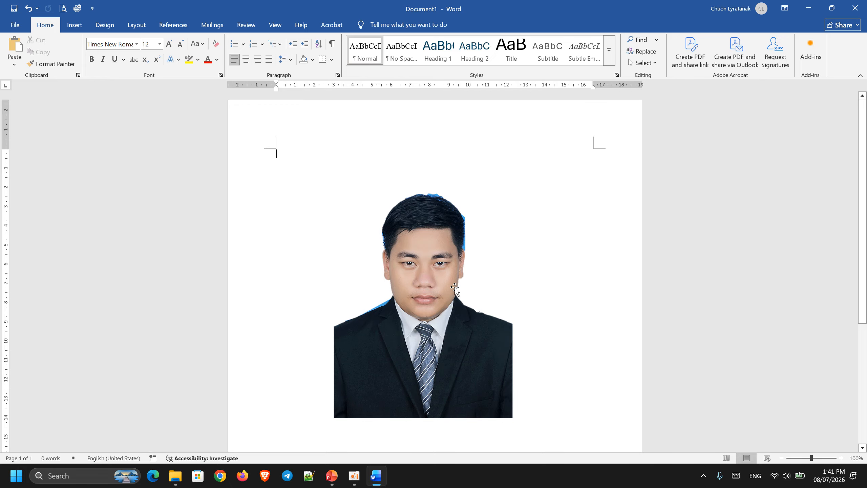
pyautogui.scroll(-3, 415, 268)
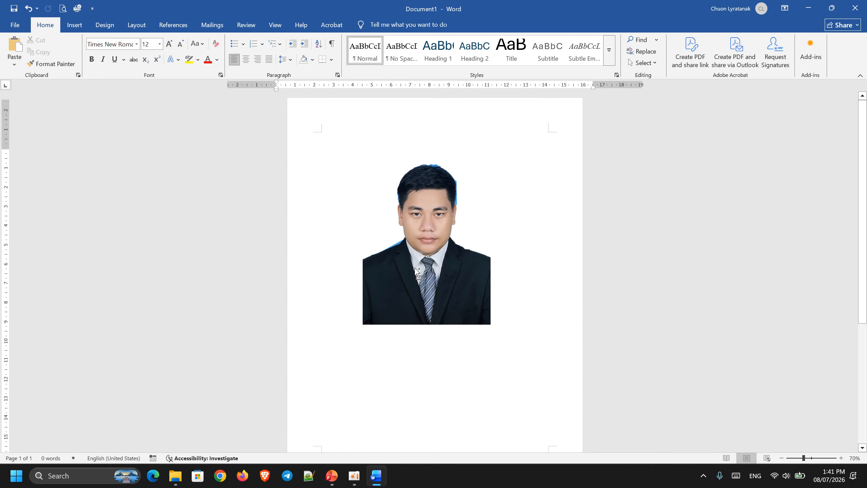
pyautogui.click(411, 179)
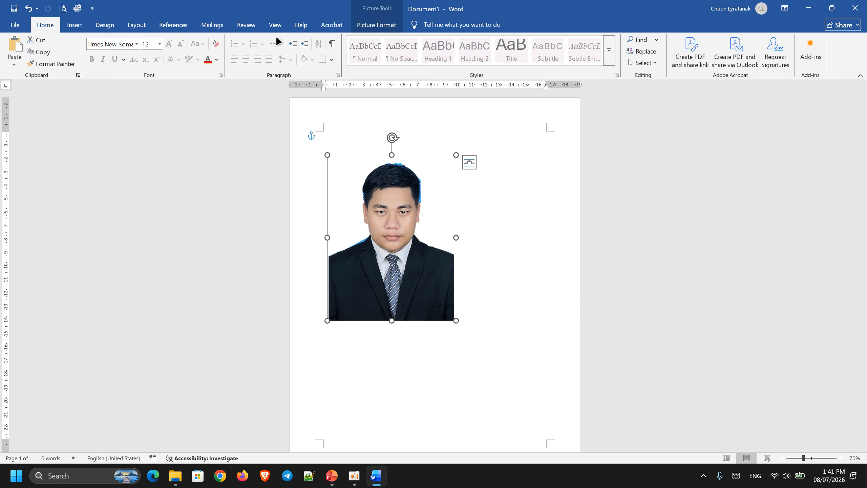
pyautogui.click(74, 25)
pyautogui.click(138, 46)
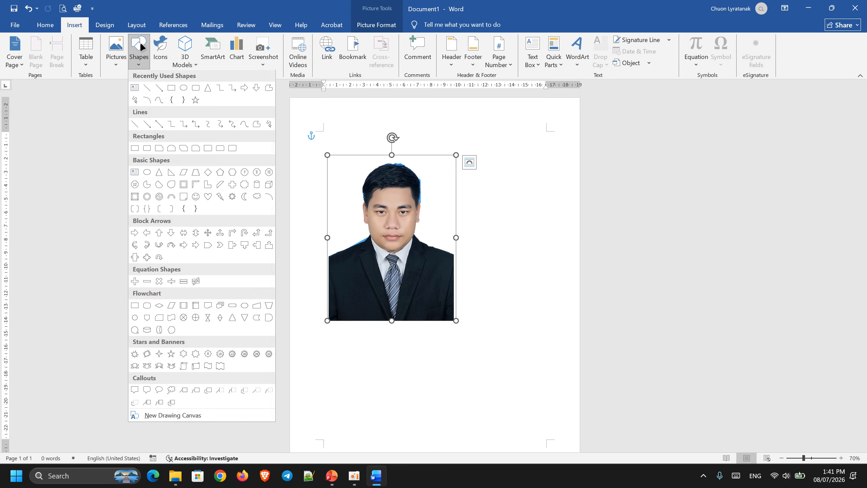
pyautogui.click(181, 88)
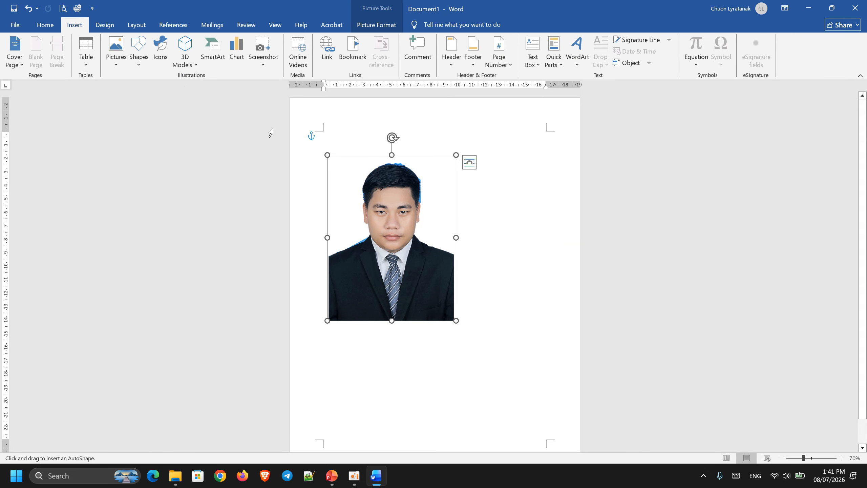
pyautogui.moveTo(403, 276); pyautogui.dragTo(430, 289)
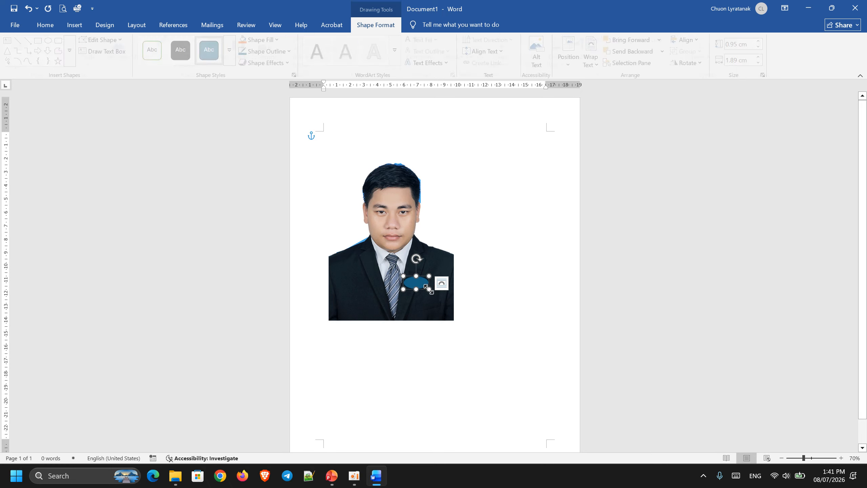
pyautogui.hotkey('ctrl', 'z')
# - Move the photo slightly down and to the right on the page
pyautogui.moveTo(384, 192); pyautogui.dragTo(407, 224)
pyautogui.click(376, 25)
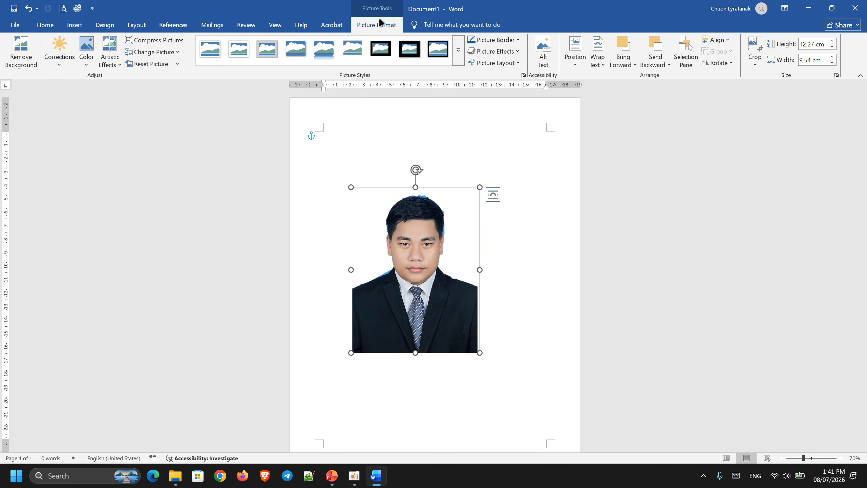
# - Switch to PowerPoint to review the Remove Background and Image Adjustment slides, and return to Word
pyautogui.click(332, 475)
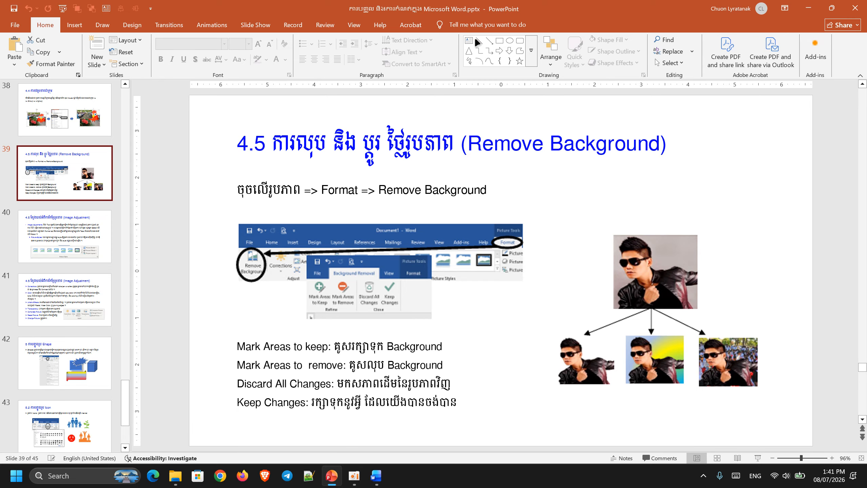
pyautogui.click(52, 237)
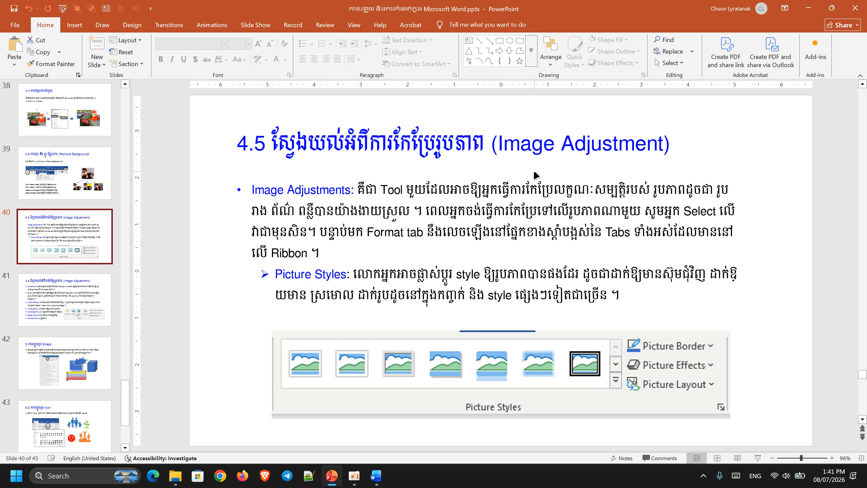
pyautogui.click(63, 176)
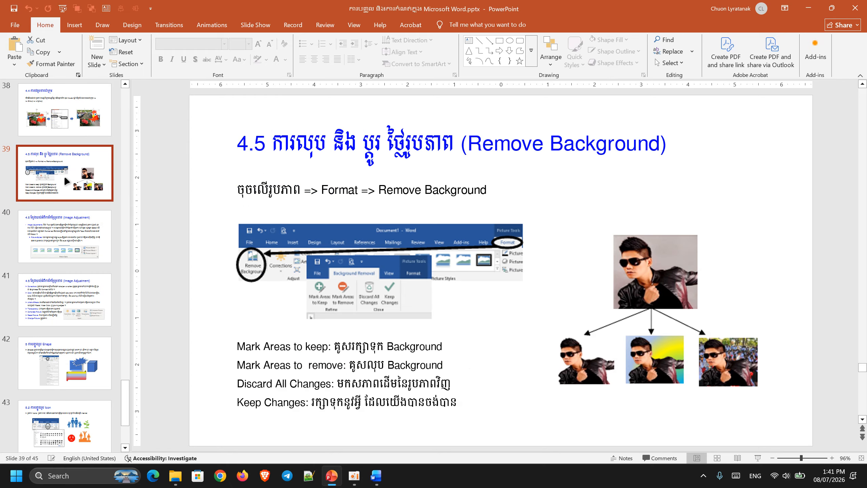
pyautogui.click(68, 227)
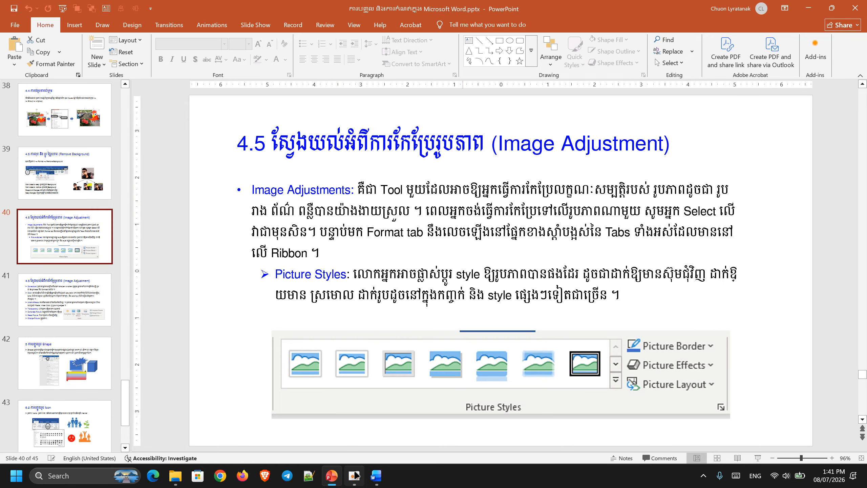
pyautogui.click(376, 476)
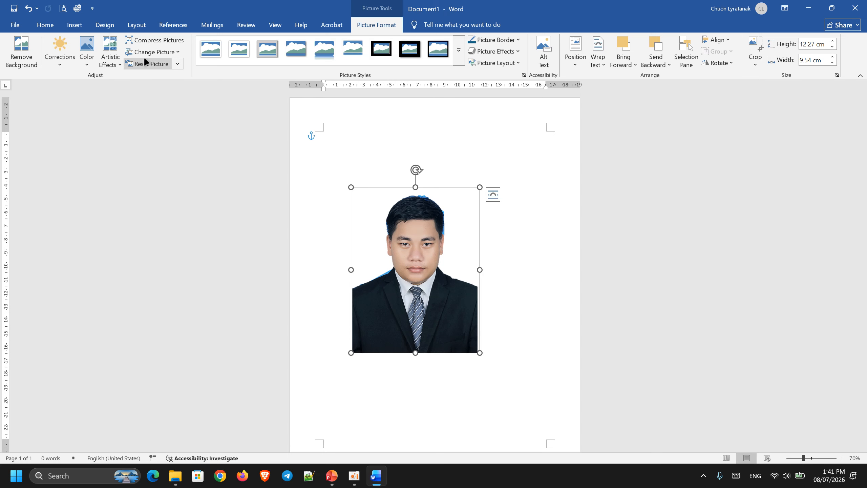
# - Browse the Corrections, Artistic Effects, Color and Picture Styles galleries for the photo
pyautogui.click(59, 67)
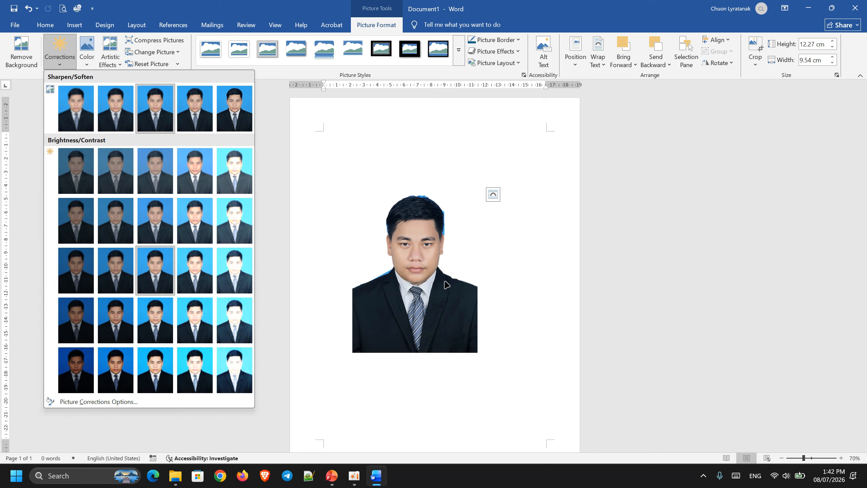
pyautogui.keyDown('ctrl'); pyautogui.scroll(5, 373, 280); pyautogui.keyUp('ctrl')
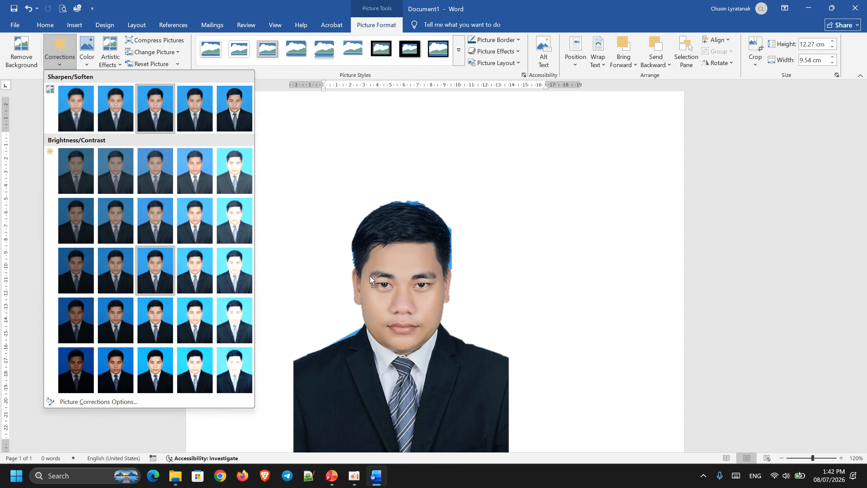
pyautogui.scroll(-3, 373, 280)
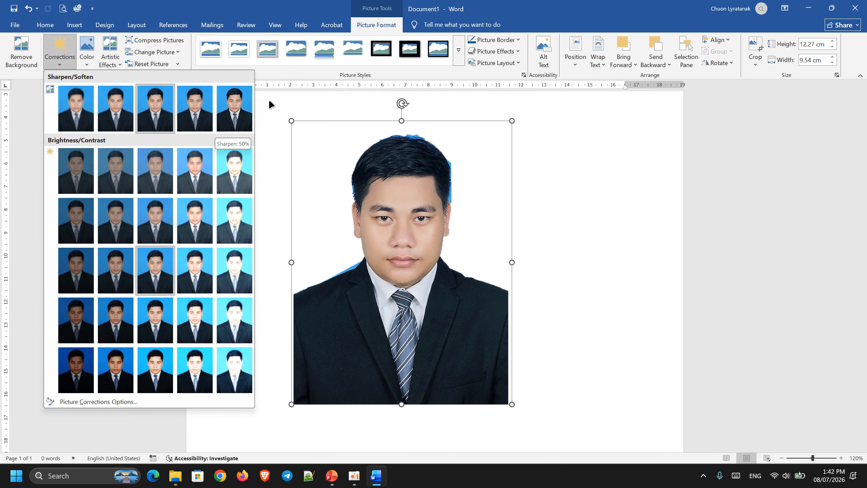
pyautogui.click(234, 2)
pyautogui.click(110, 58)
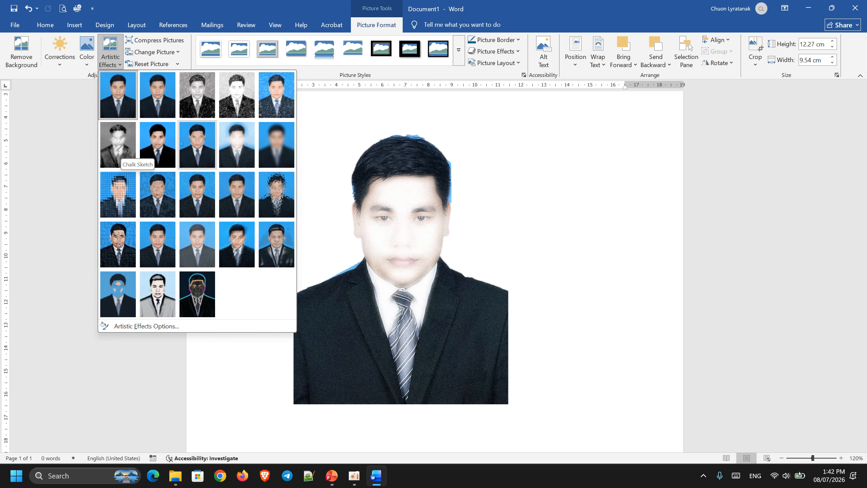
pyautogui.click(85, 60)
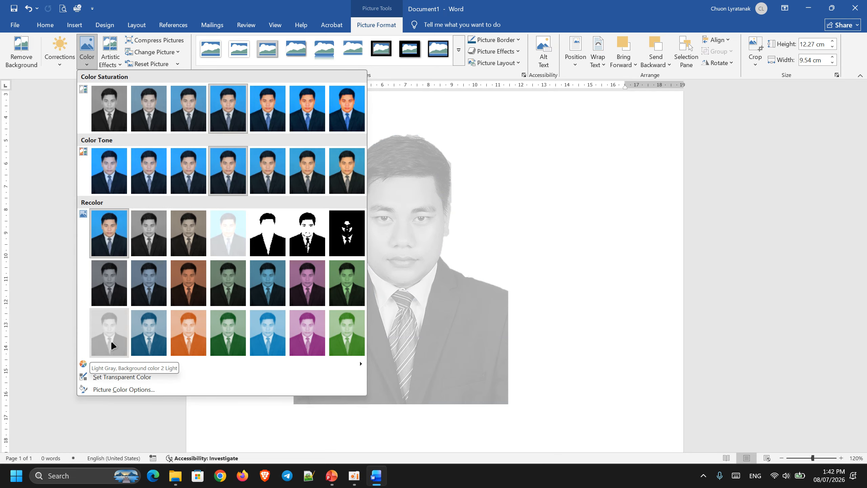
pyautogui.click(218, 120)
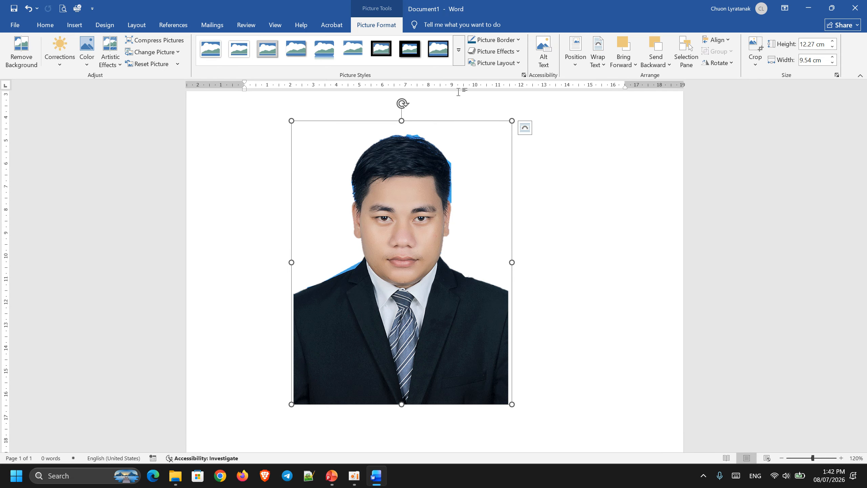
pyautogui.click(462, 52)
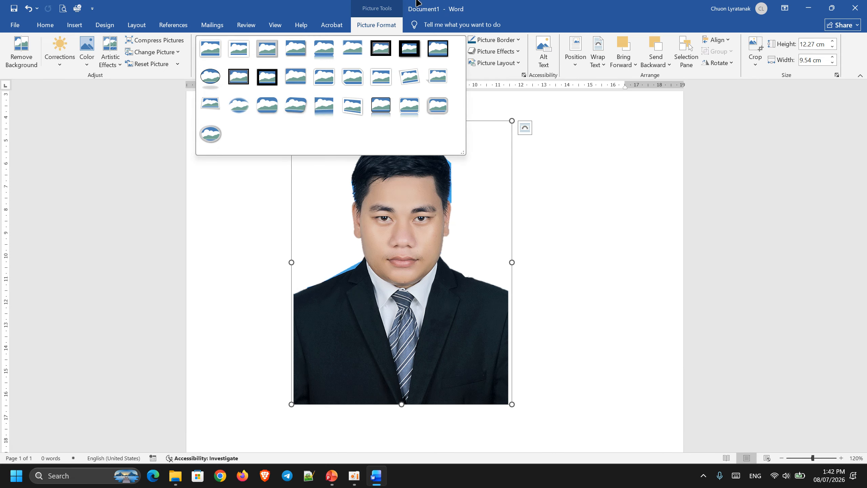
pyautogui.click(521, 1)
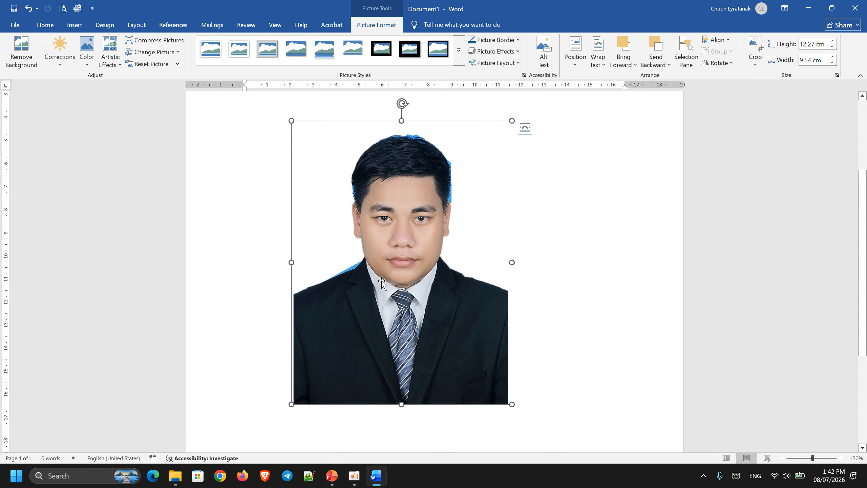
# - Move the photo up near the top of the page
pyautogui.scroll(-3, 382, 280)
pyautogui.scroll(3, 438, 267)
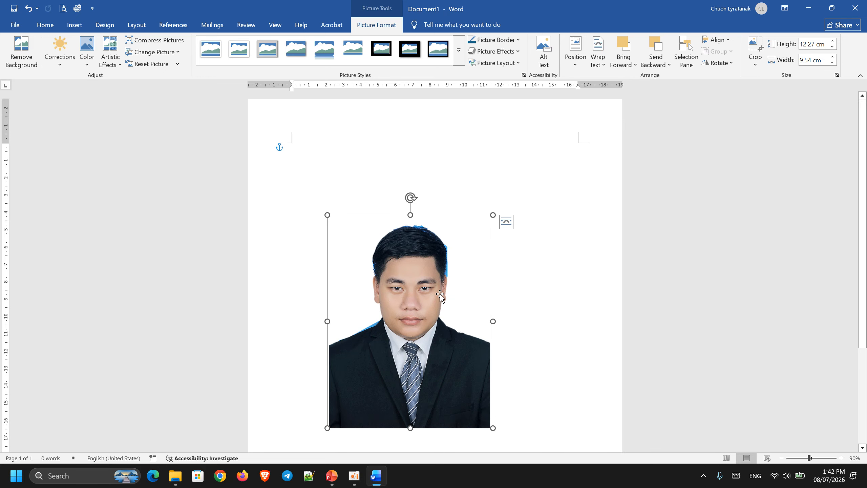
pyautogui.moveTo(415, 279); pyautogui.dragTo(427, 207)
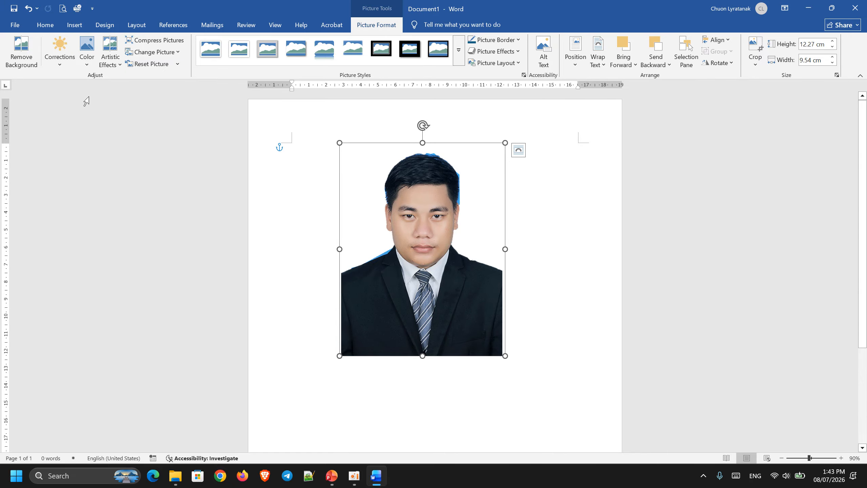
# - Reset the photo to its original picture and resize it to about 7.86 cm tall by 6.12 cm wide
pyautogui.click(159, 65)
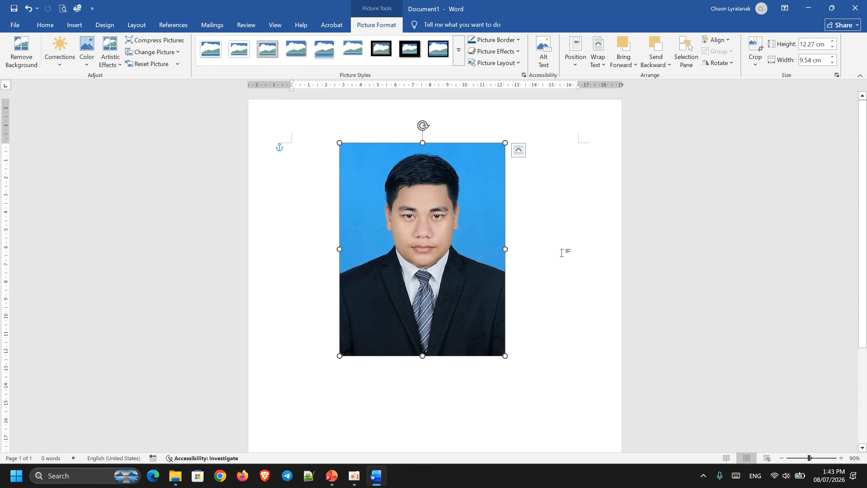
pyautogui.click(733, 209)
pyautogui.moveTo(430, 244); pyautogui.dragTo(394, 246)
pyautogui.moveTo(470, 359); pyautogui.dragTo(379, 278)
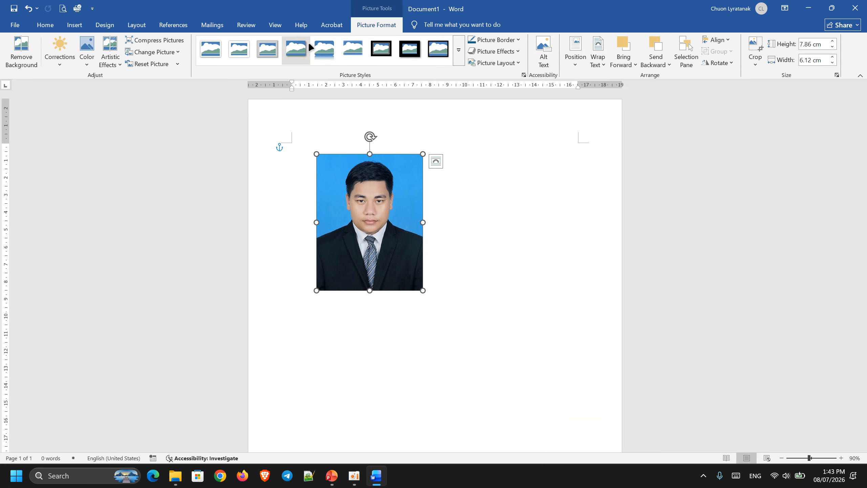
# - Apply a shadowed picture style and a preset picture effect to the photo
pyautogui.click(267, 49)
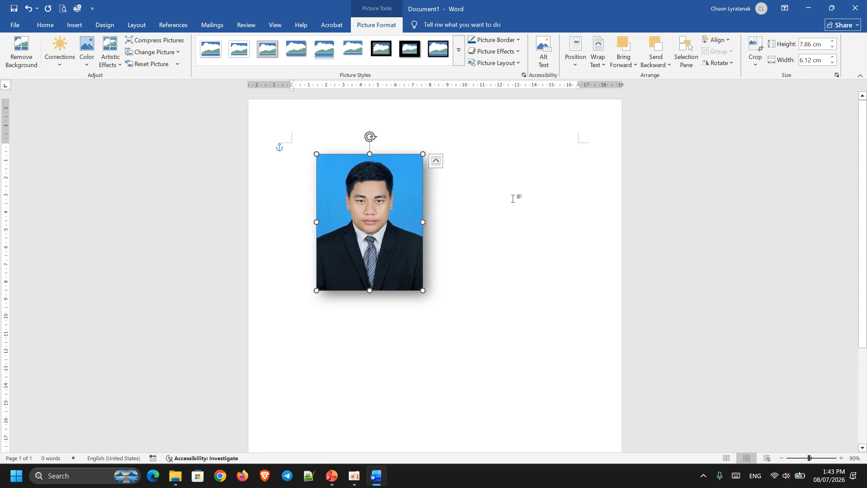
pyautogui.click(506, 39)
pyautogui.click(507, 40)
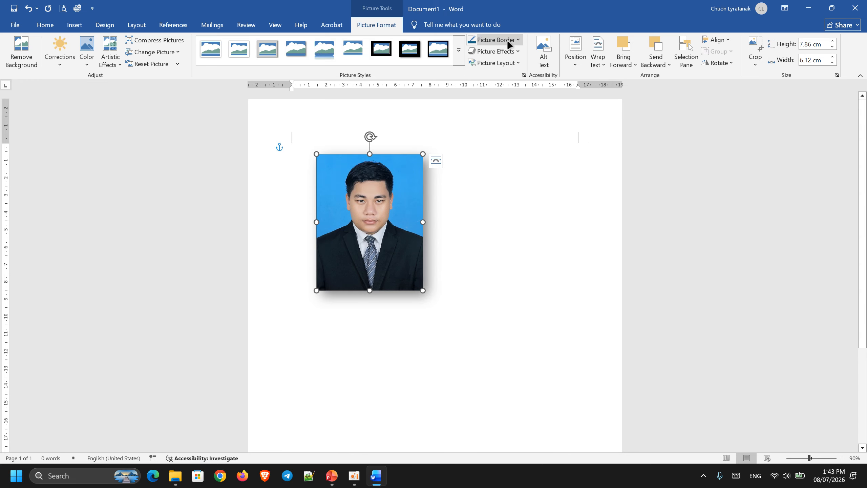
pyautogui.click(497, 55)
pyautogui.moveTo(531, 78)
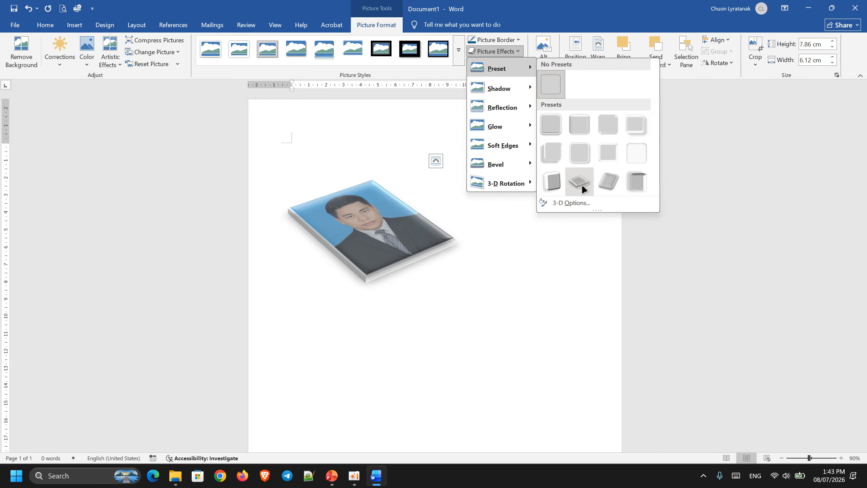
pyautogui.click(579, 153)
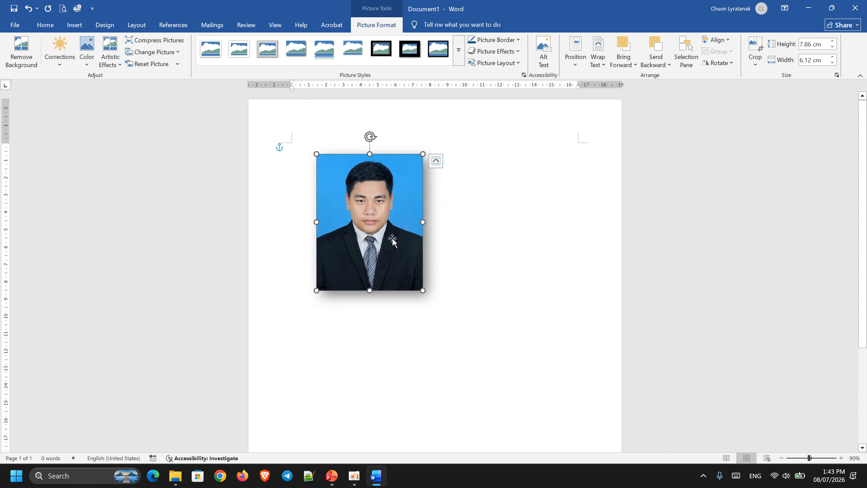
# - Move the photo slightly down the page
pyautogui.moveTo(392, 241); pyautogui.dragTo(385, 291)
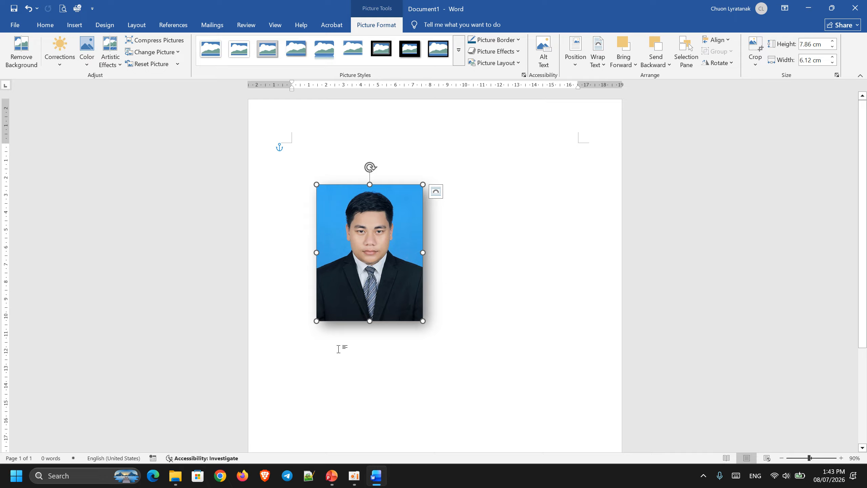
# - Switch to PowerPoint to view the Image Adjustment slide on Adjust tools, and return to Word
pyautogui.click(332, 476)
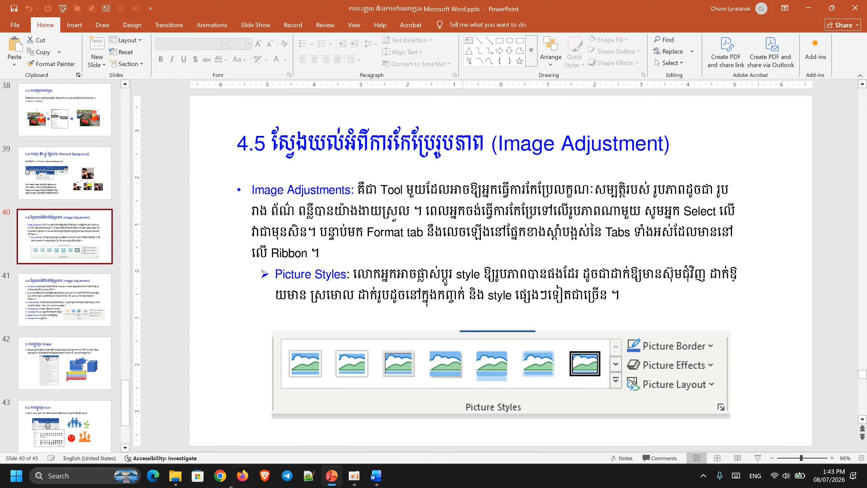
pyautogui.click(66, 298)
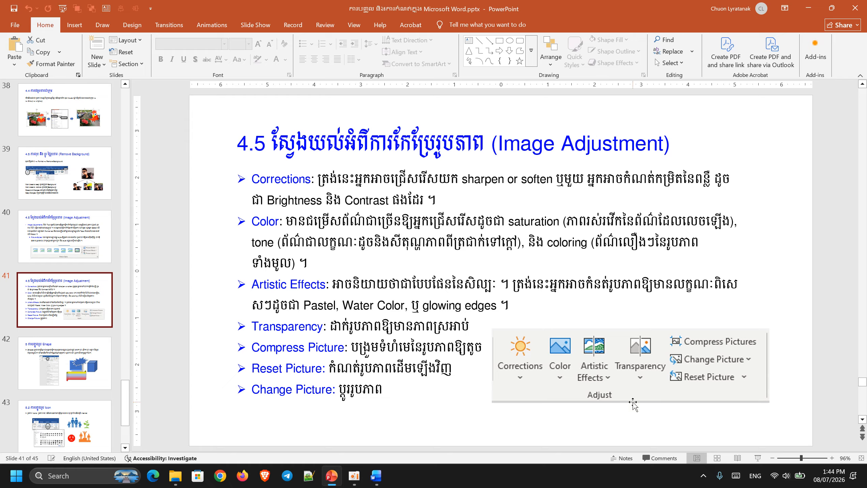
pyautogui.click(808, 7)
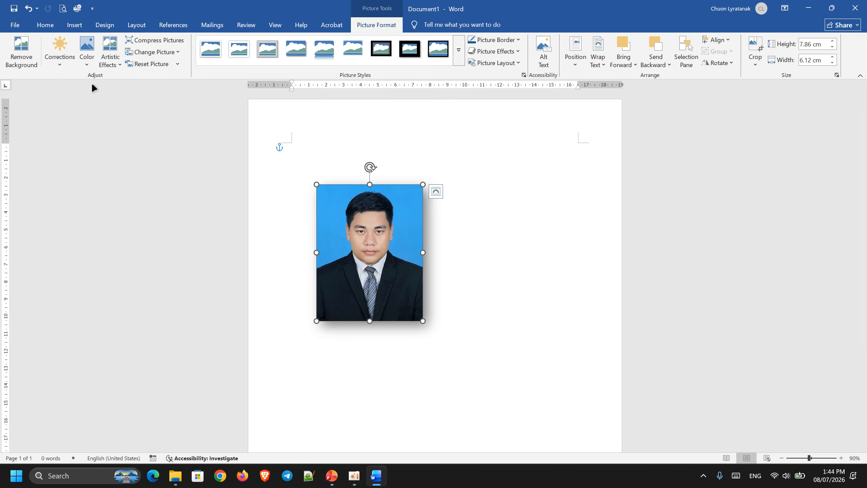
pyautogui.click(89, 60)
pyautogui.click(90, 60)
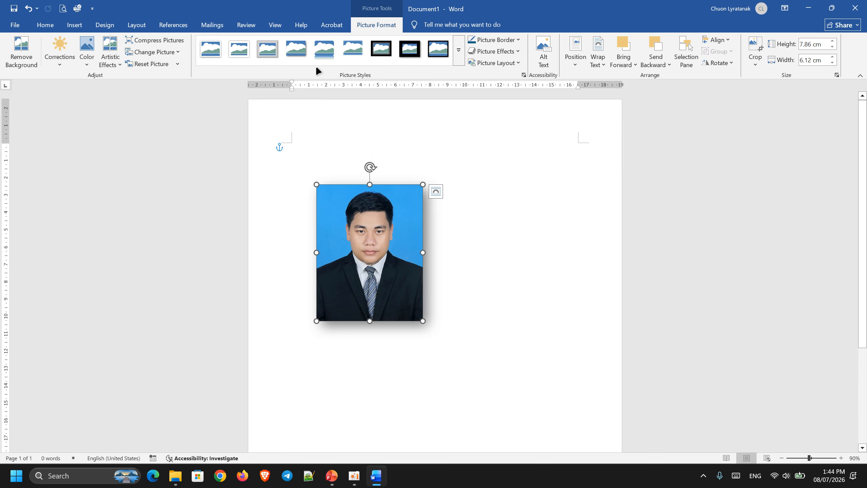
pyautogui.click(503, 60)
pyautogui.click(279, 245)
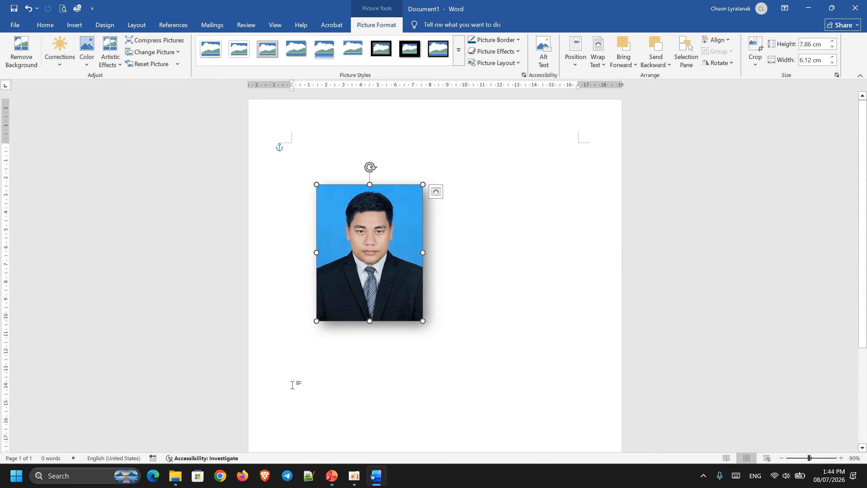
pyautogui.click(354, 477)
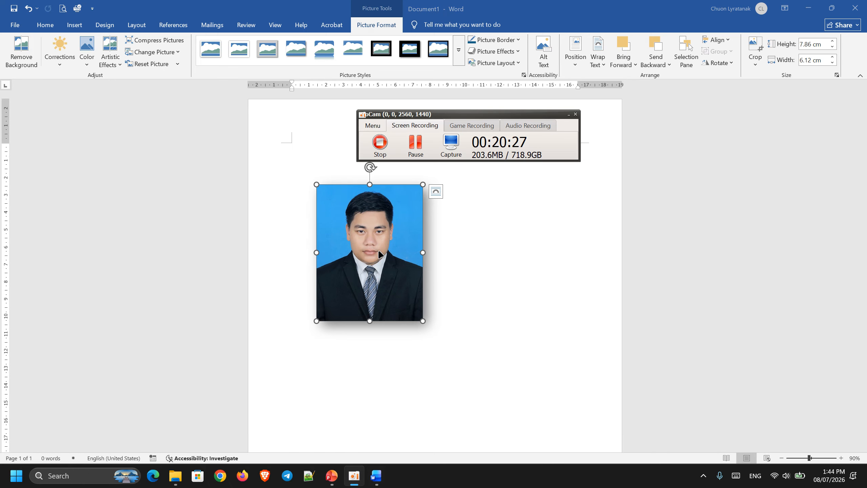